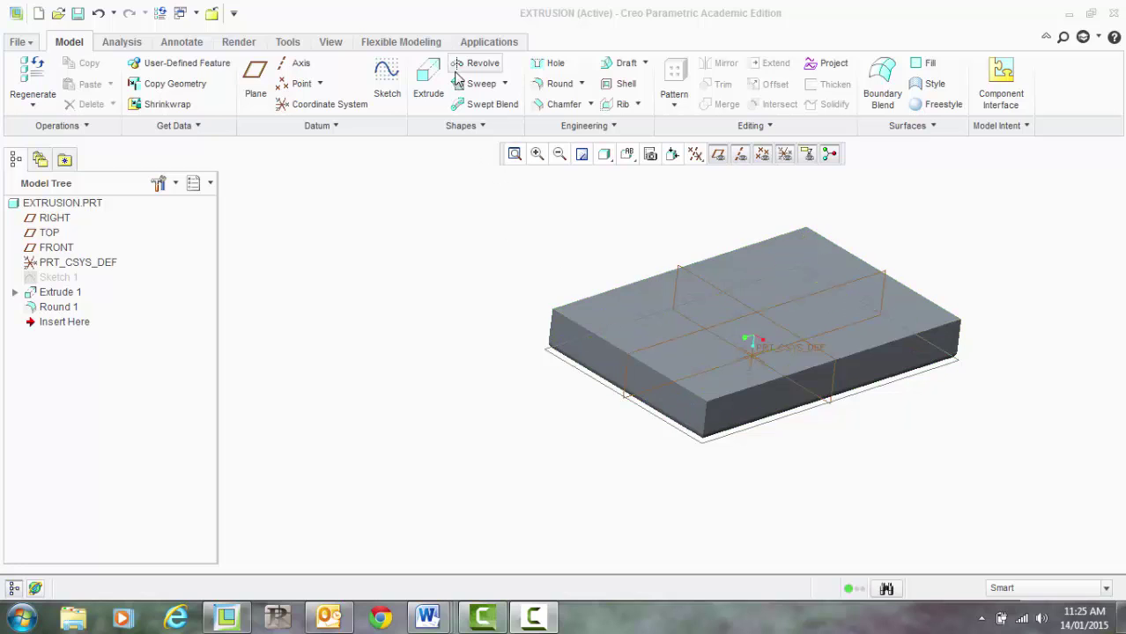
# Step: Start a new edge chamfer and review its dimension scheme options, still at D x D 8.00
pyautogui.click(563, 105)
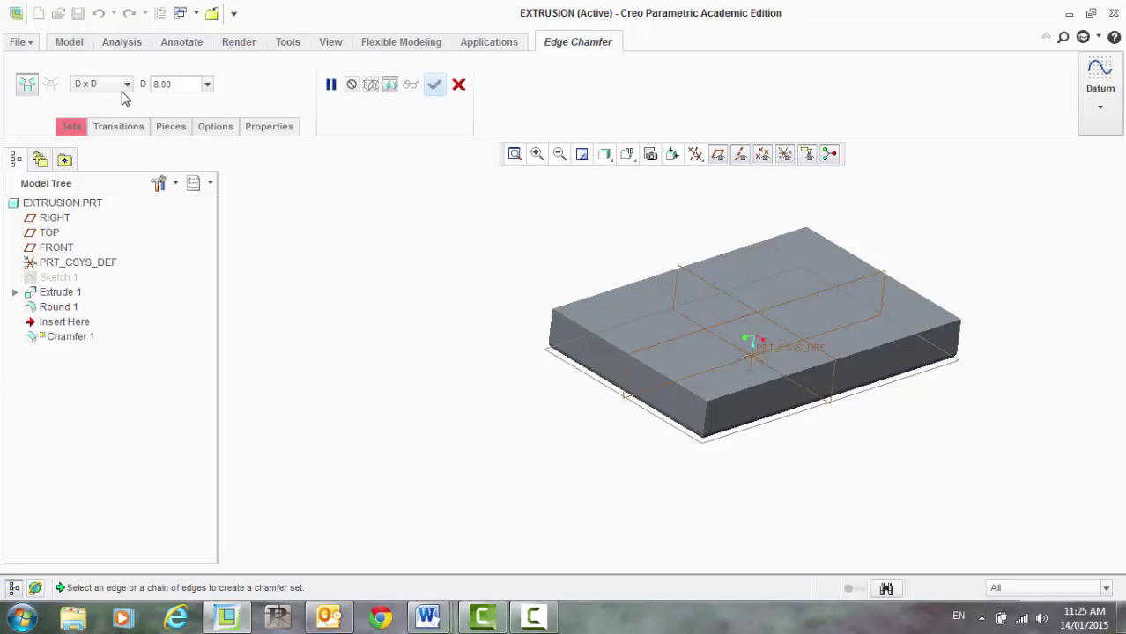
pyautogui.click(128, 84)
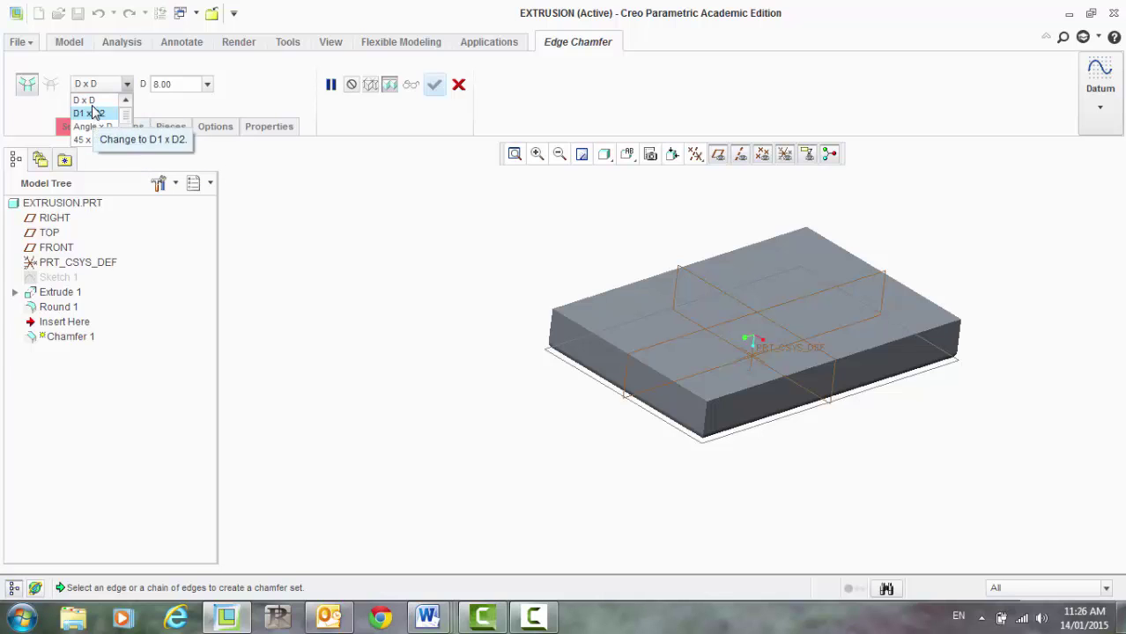
# Step: Keep D x D, pick the block's front top edge, and enlarge the chamfer to 27.00
pyautogui.click(90, 102)
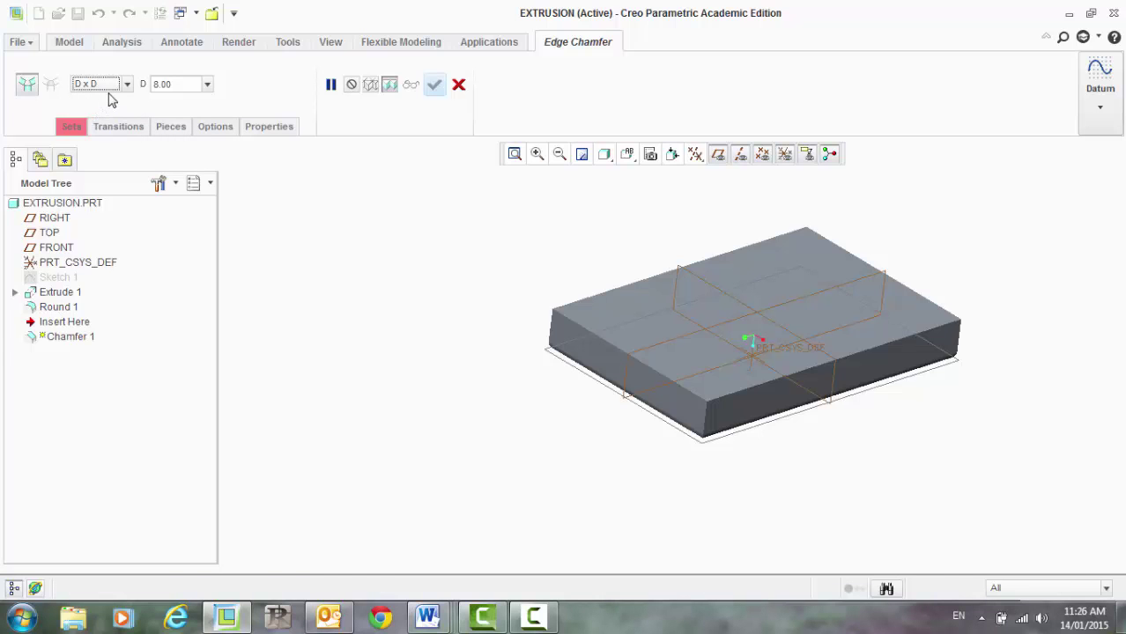
pyautogui.scroll(-1, 285, 231)
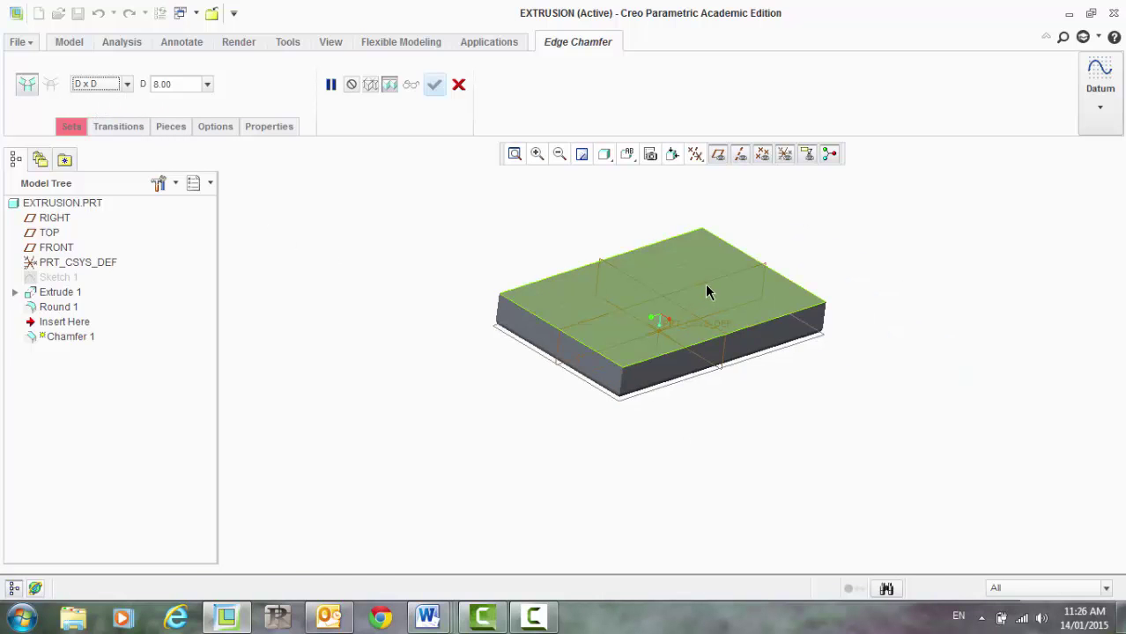
pyautogui.scroll(1, 704, 289)
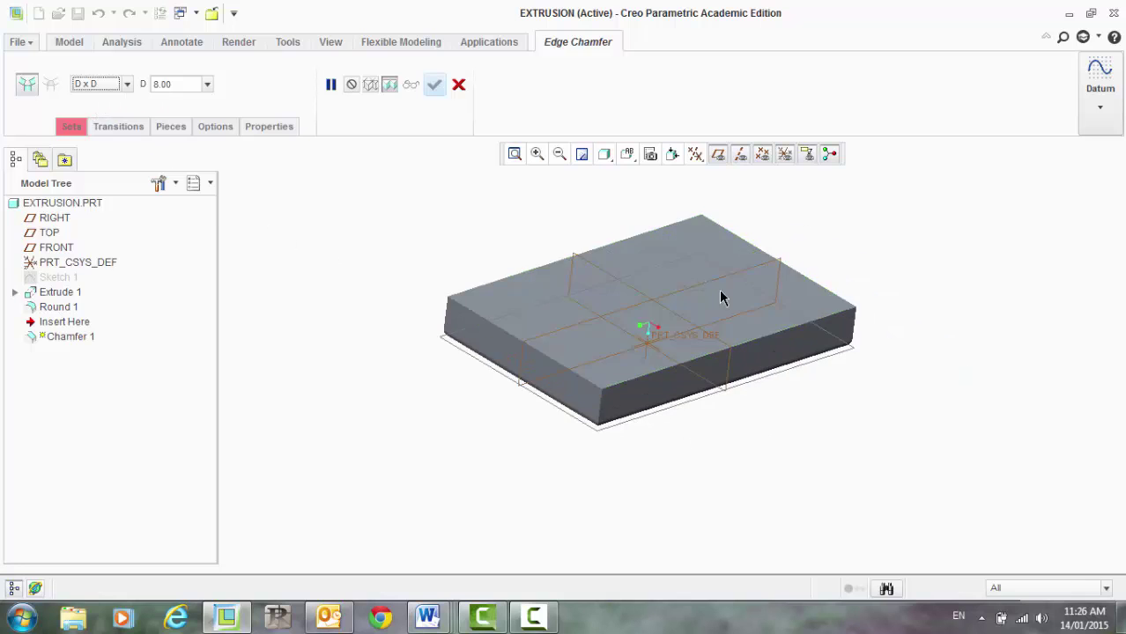
pyautogui.click(809, 330)
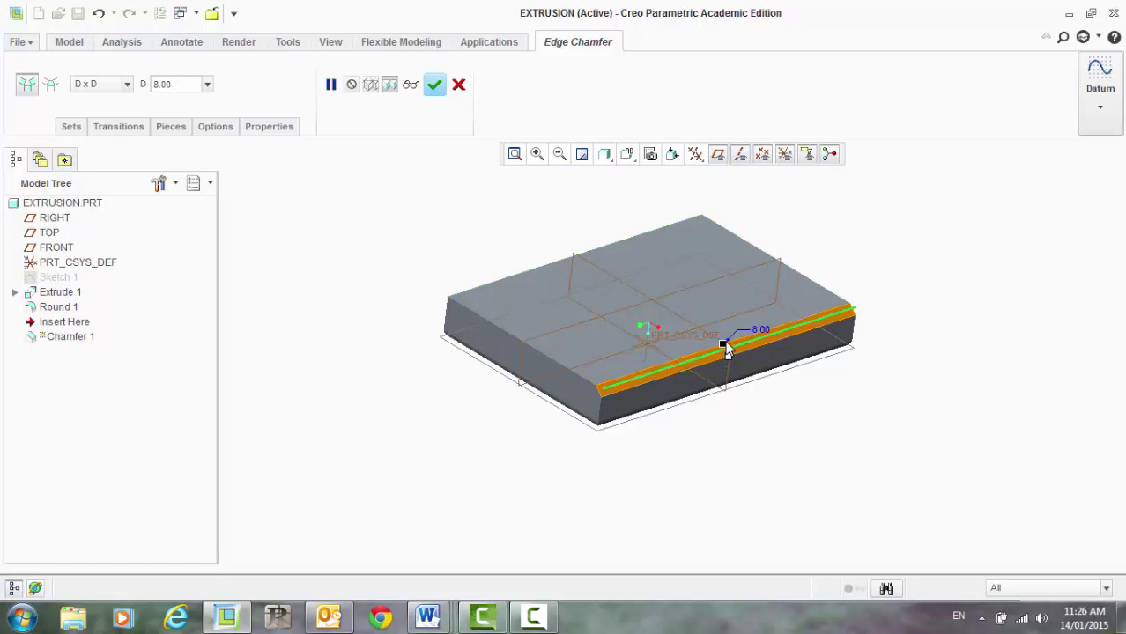
pyautogui.moveTo(724, 343)
pyautogui.mouseDown()
pyautogui.moveTo(712, 322)
pyautogui.moveTo(709, 335)
pyautogui.mouseUp()
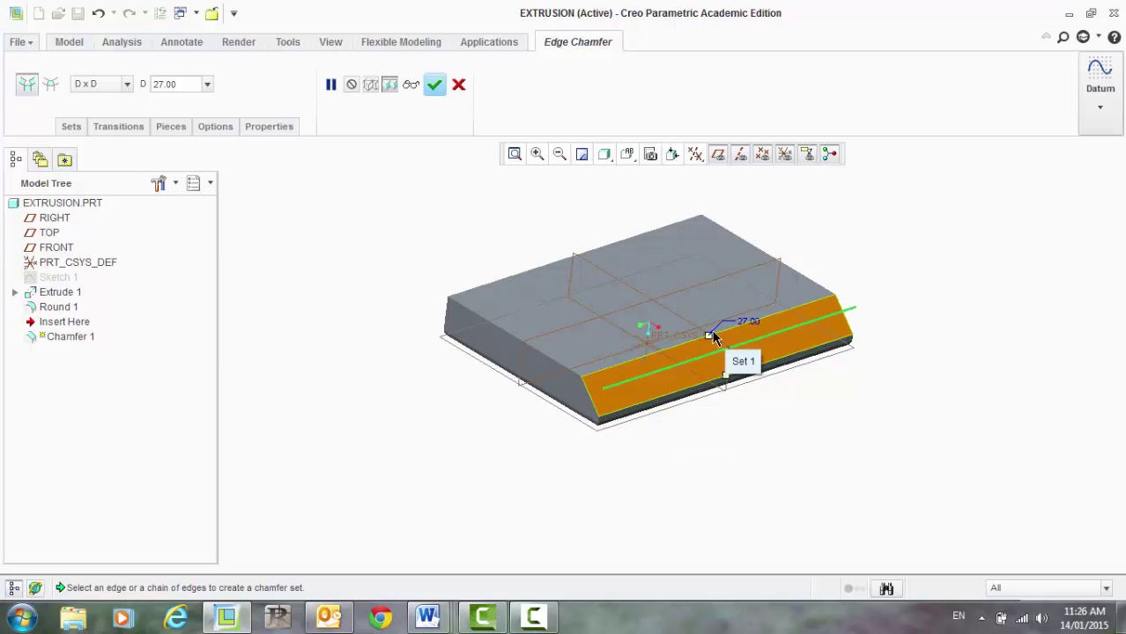
# Step: Set the chamfer distance to 10 and add the left front edge to the chamfer
pyautogui.moveTo(710, 337); pyautogui.dragTo(722, 343)
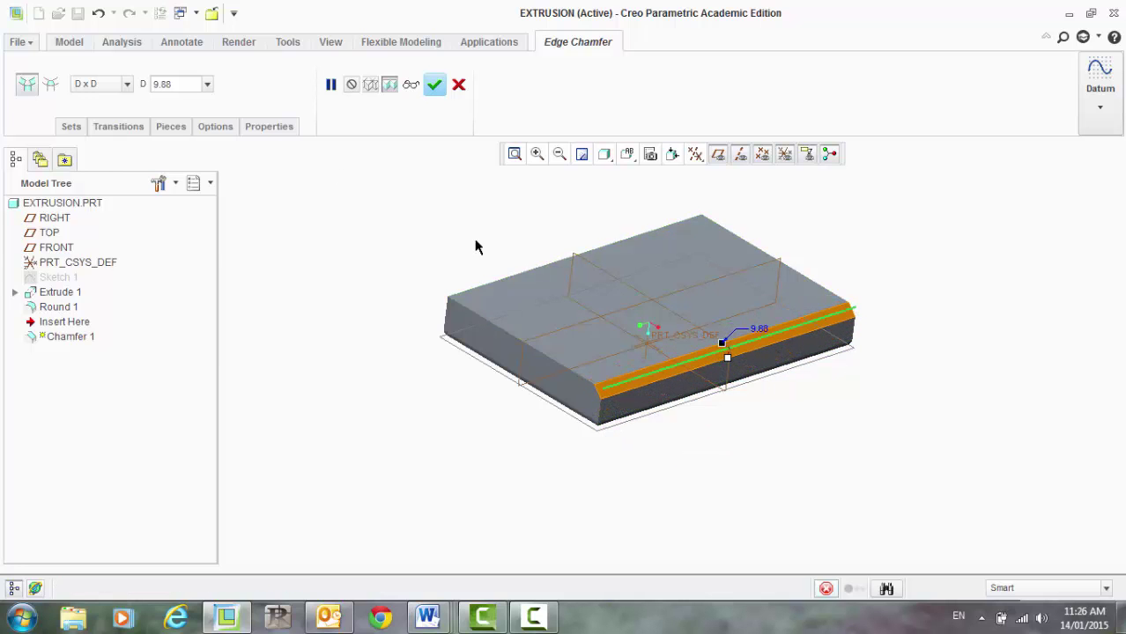
pyautogui.doubleClick(159, 85)
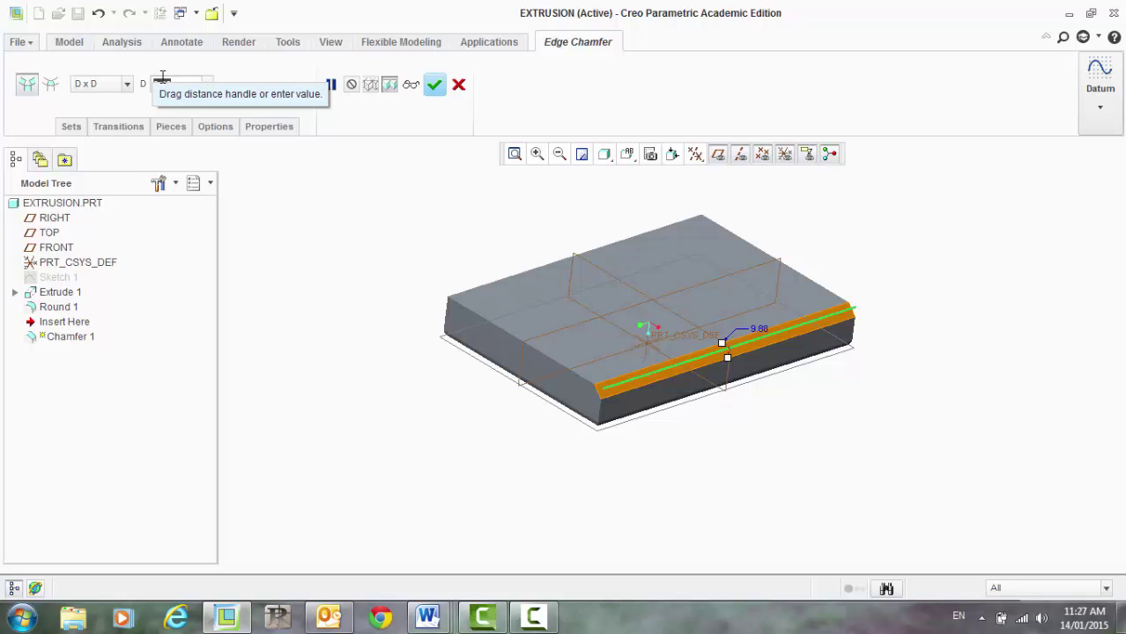
pyautogui.write('10')
pyautogui.press('Return')
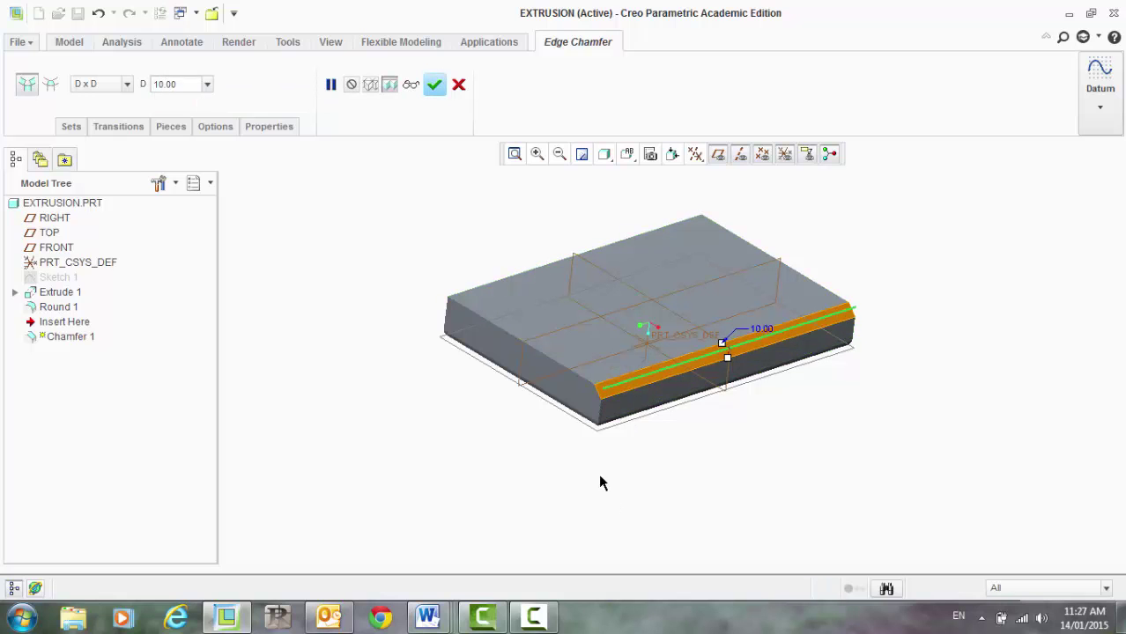
pyautogui.keyDown('ctrl'); pyautogui.click(545, 363); pyautogui.keyUp('ctrl')
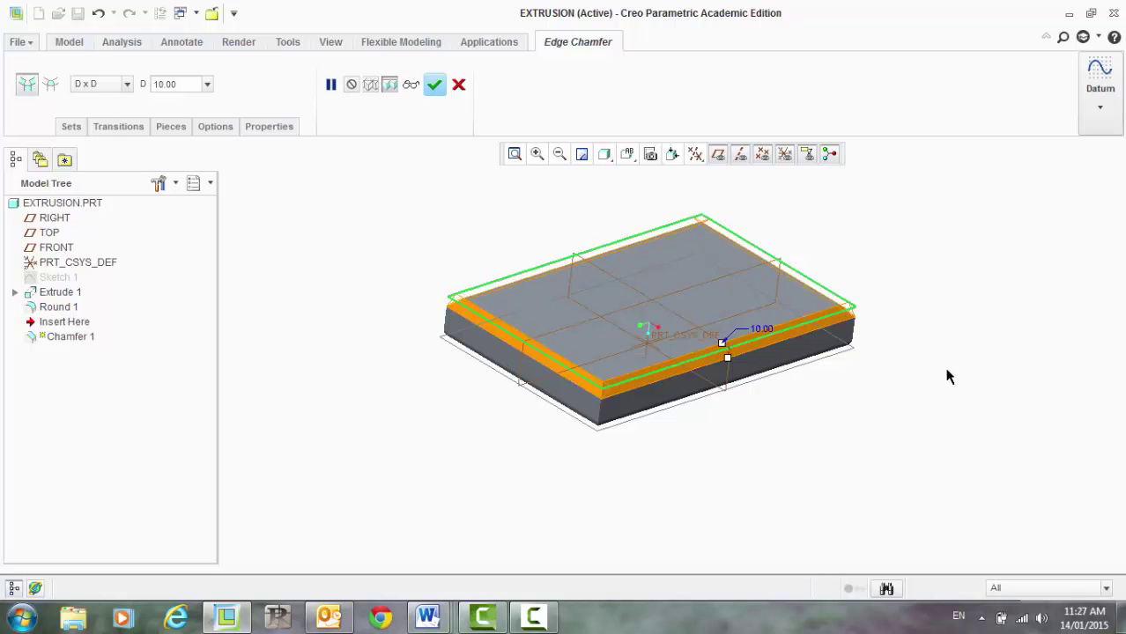
pyautogui.moveTo(946, 377); pyautogui.dragTo(862, 362, button='middle')
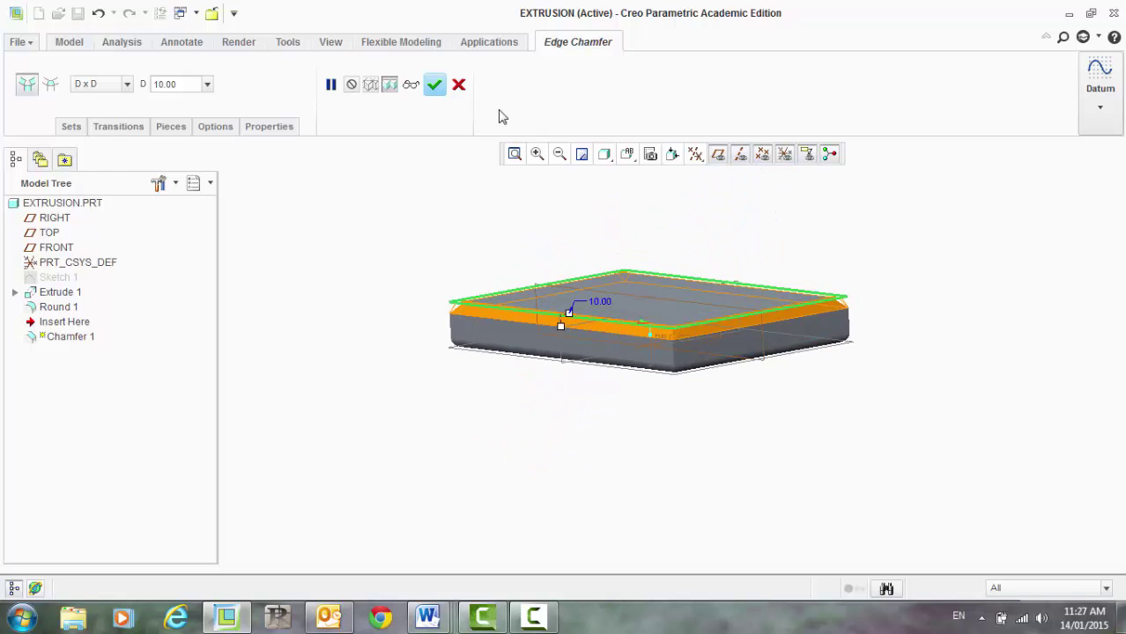
# Step: Cancel and discard the D x D chamfer feature
pyautogui.click(455, 91)
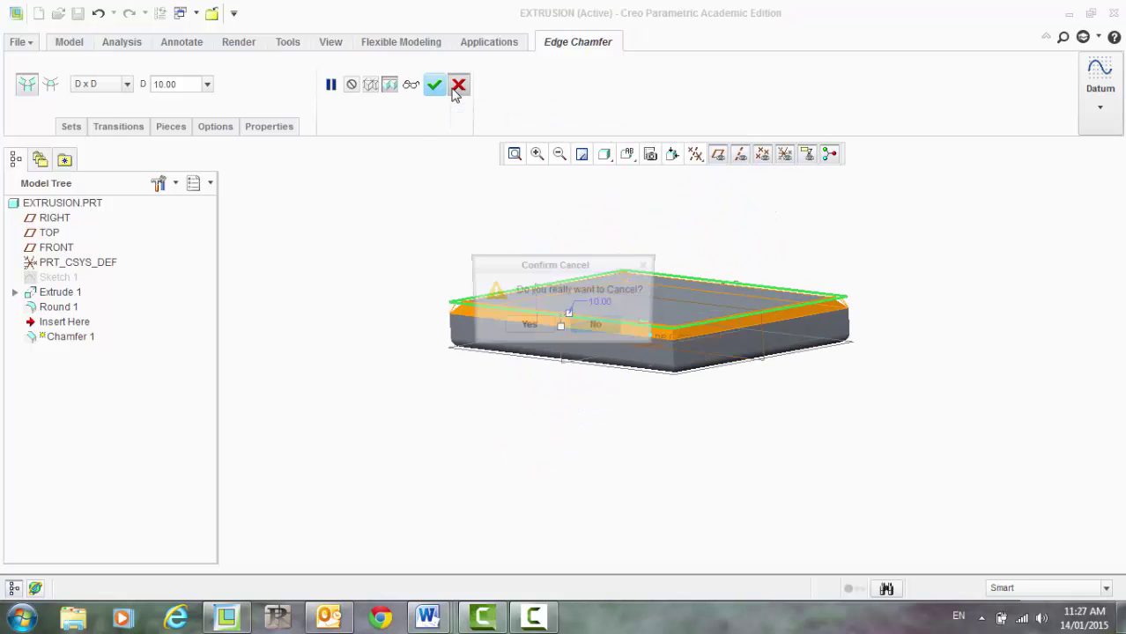
pyautogui.click(525, 327)
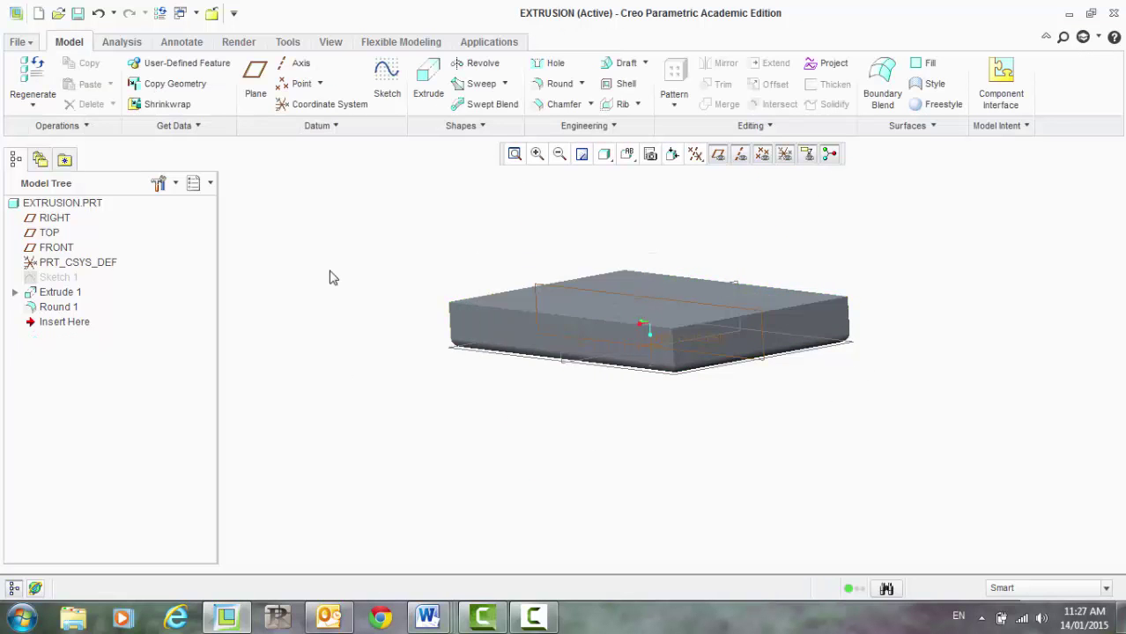
pyautogui.moveTo(329, 277); pyautogui.dragTo(342, 224, button='middle')
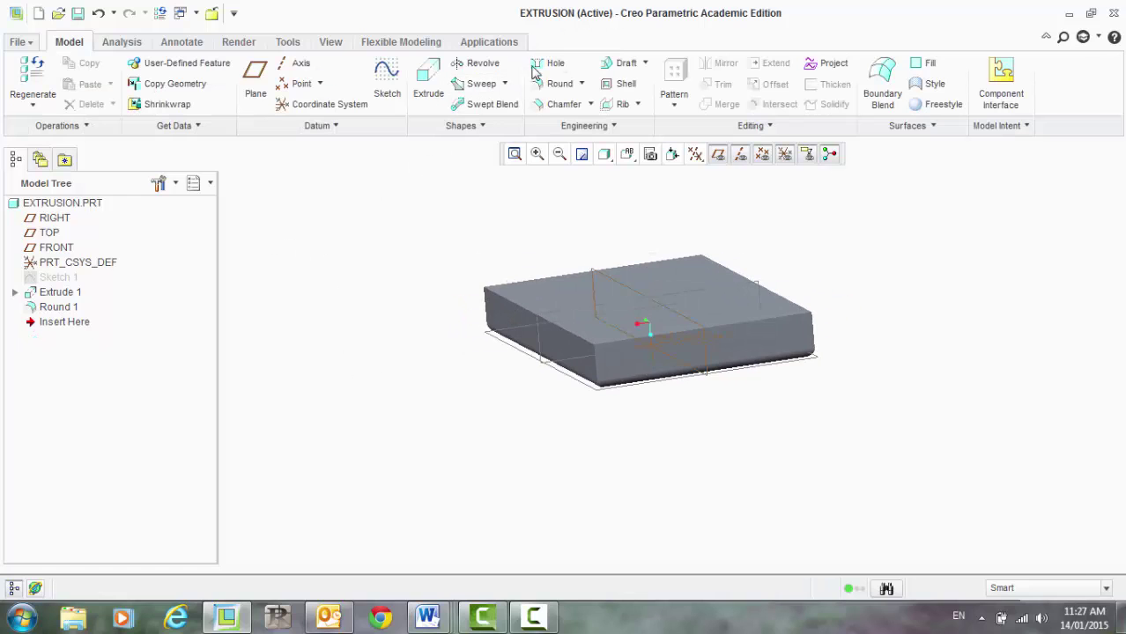
# Step: Start a new edge chamfer using the D1 x D2 scheme
pyautogui.click(555, 105)
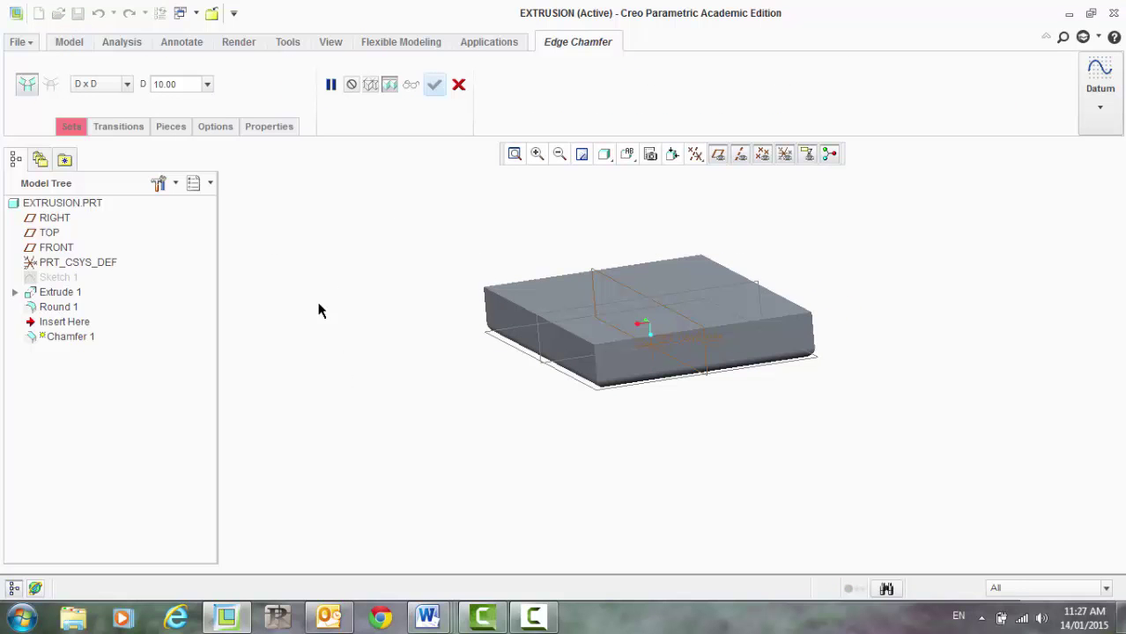
pyautogui.click(128, 84)
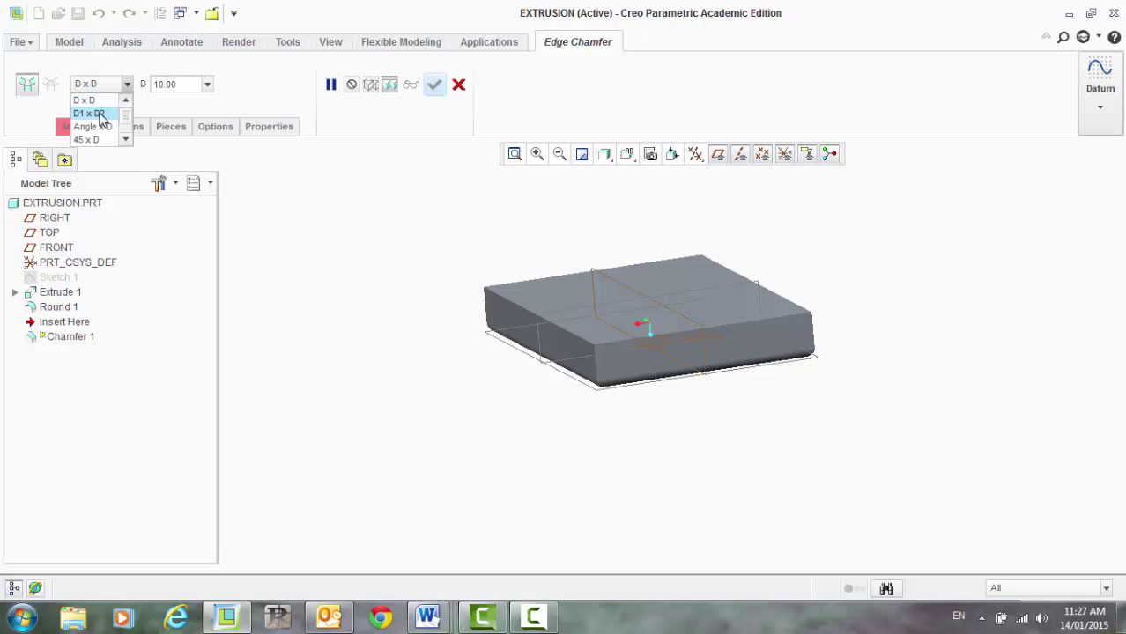
pyautogui.click(88, 113)
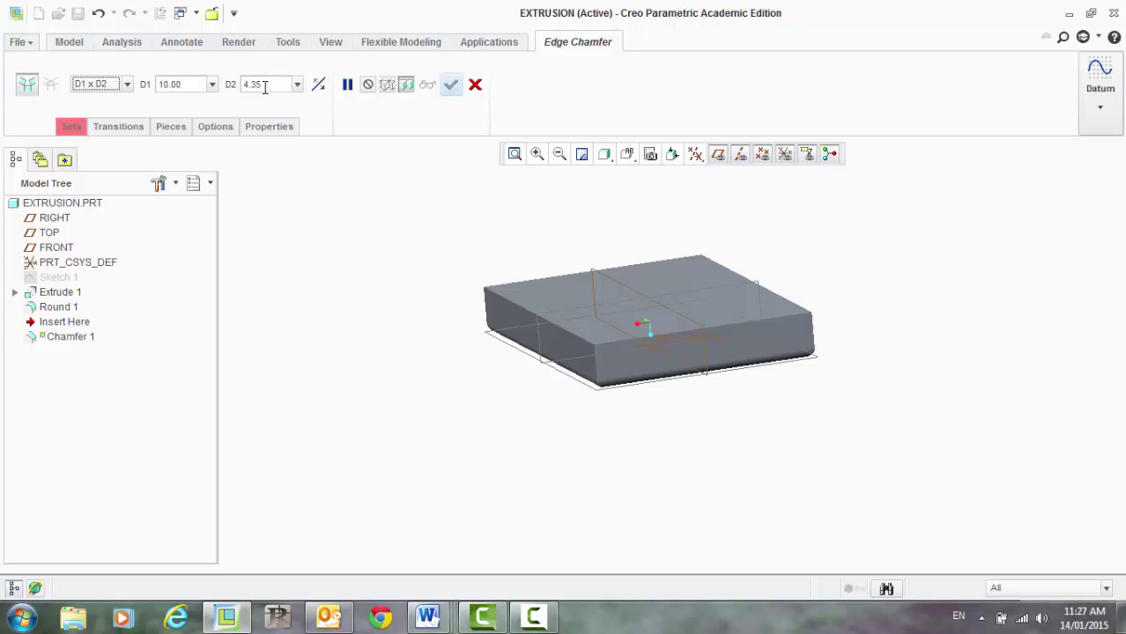
# Step: Chamfer the front top edge, widening it to D1 27.69 and D2 13.63
pyautogui.moveTo(530, 236); pyautogui.dragTo(670, 316, button='middle')
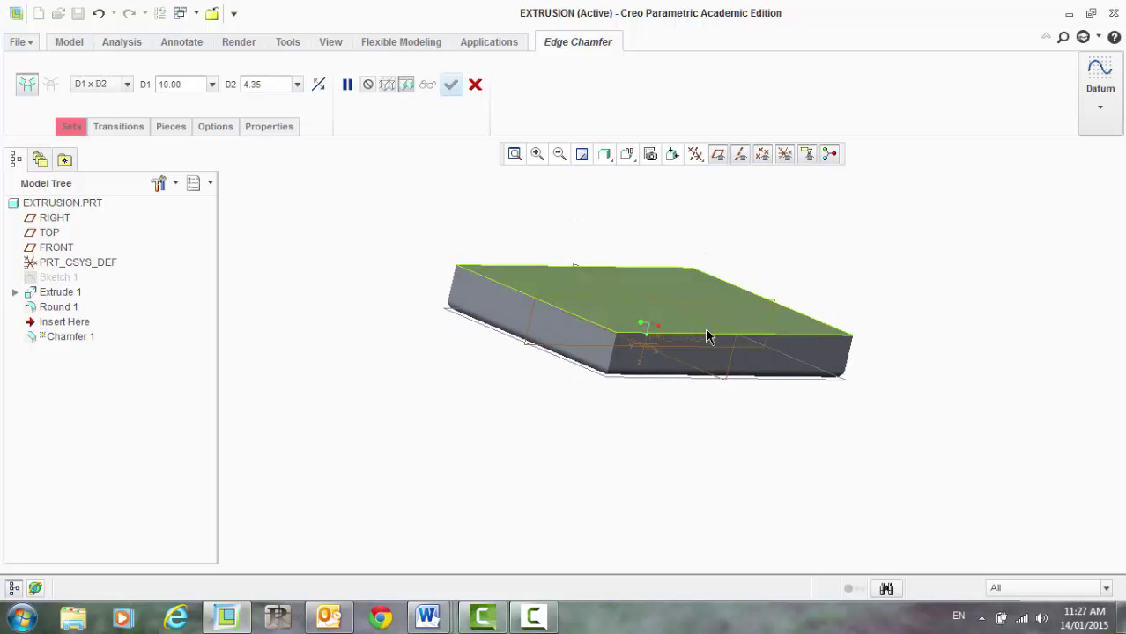
pyautogui.click(717, 334)
pyautogui.moveTo(550, 403); pyautogui.dragTo(328, 388, button='middle')
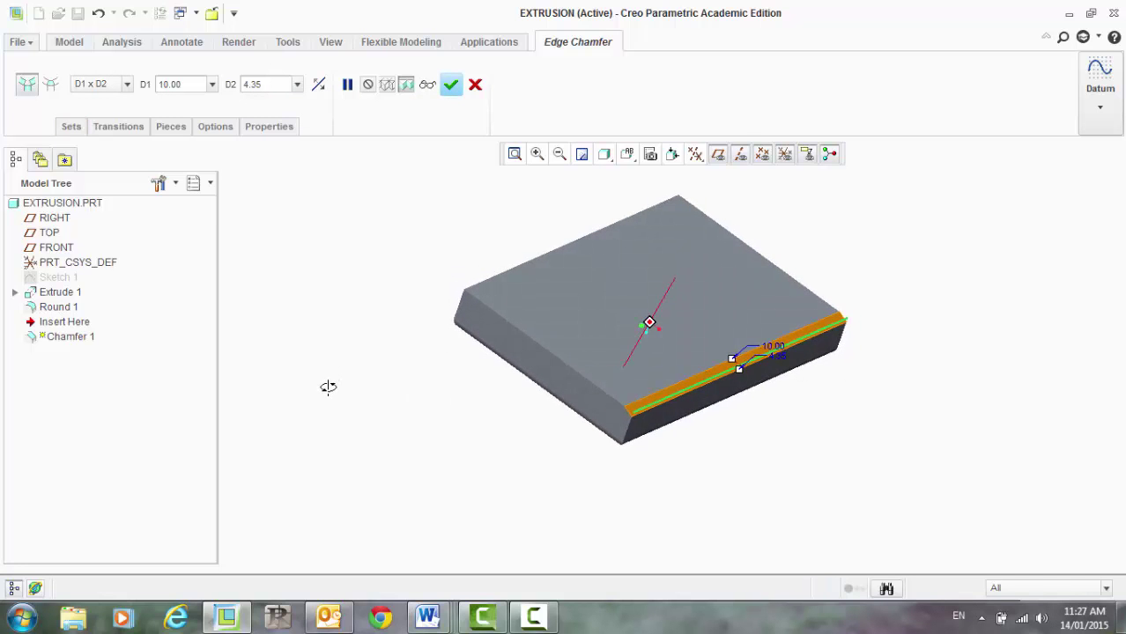
pyautogui.scroll(5, 728, 401)
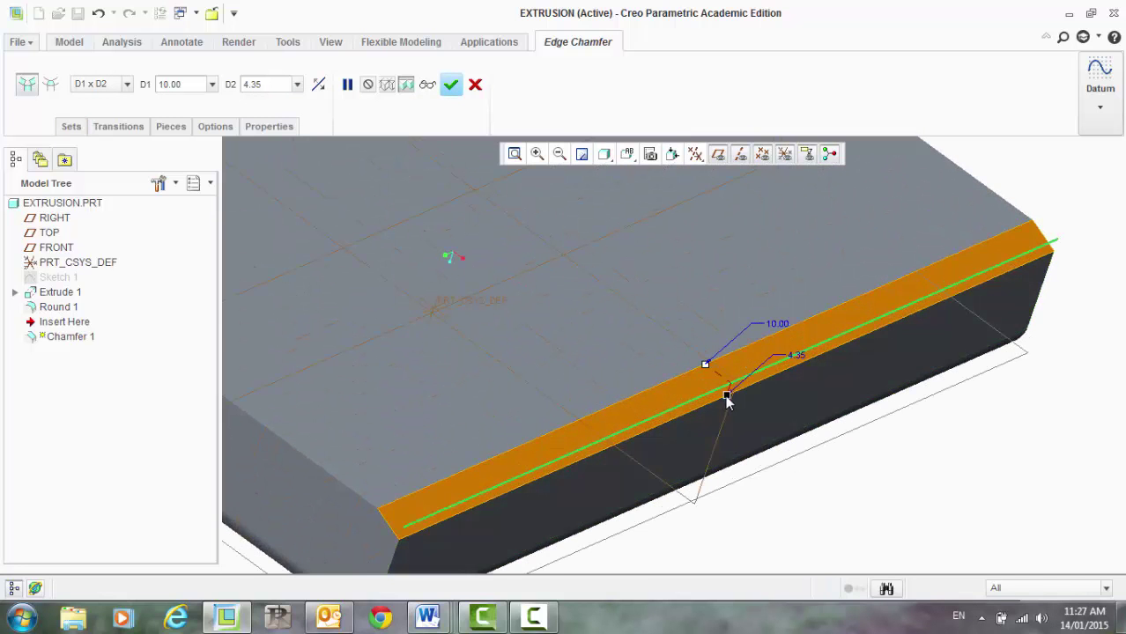
pyautogui.moveTo(727, 401)
pyautogui.mouseDown()
pyautogui.moveTo(726, 438)
pyautogui.moveTo(721, 411)
pyautogui.mouseUp()
pyautogui.moveTo(707, 366); pyautogui.dragTo(666, 357)
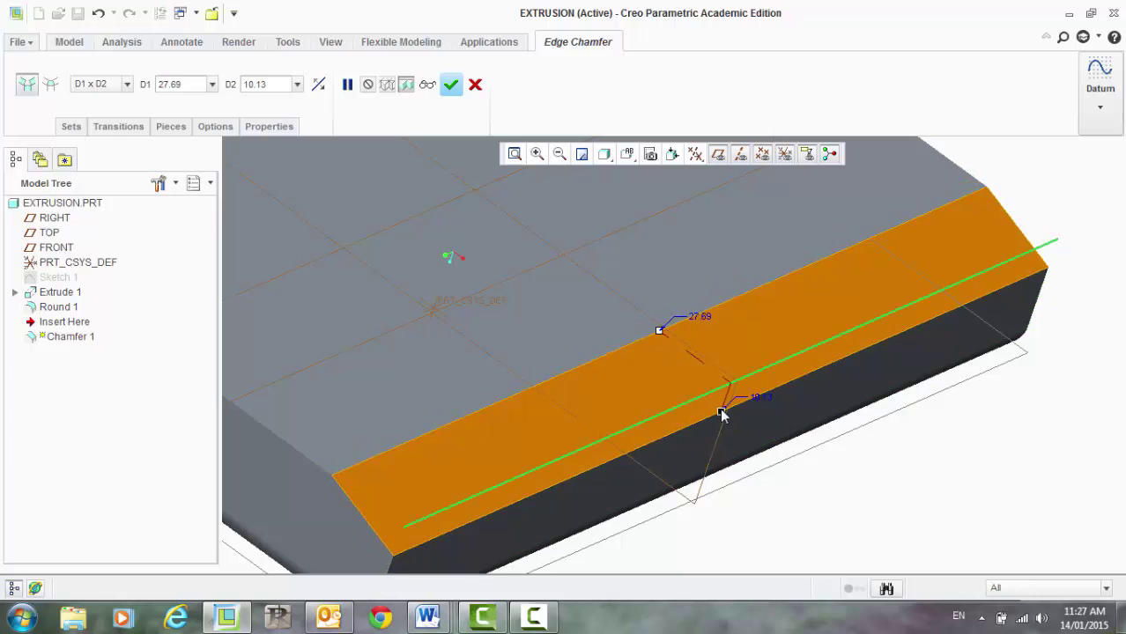
pyautogui.moveTo(721, 414)
pyautogui.mouseDown()
pyautogui.moveTo(720, 436)
pyautogui.moveTo(718, 425)
pyautogui.mouseUp()
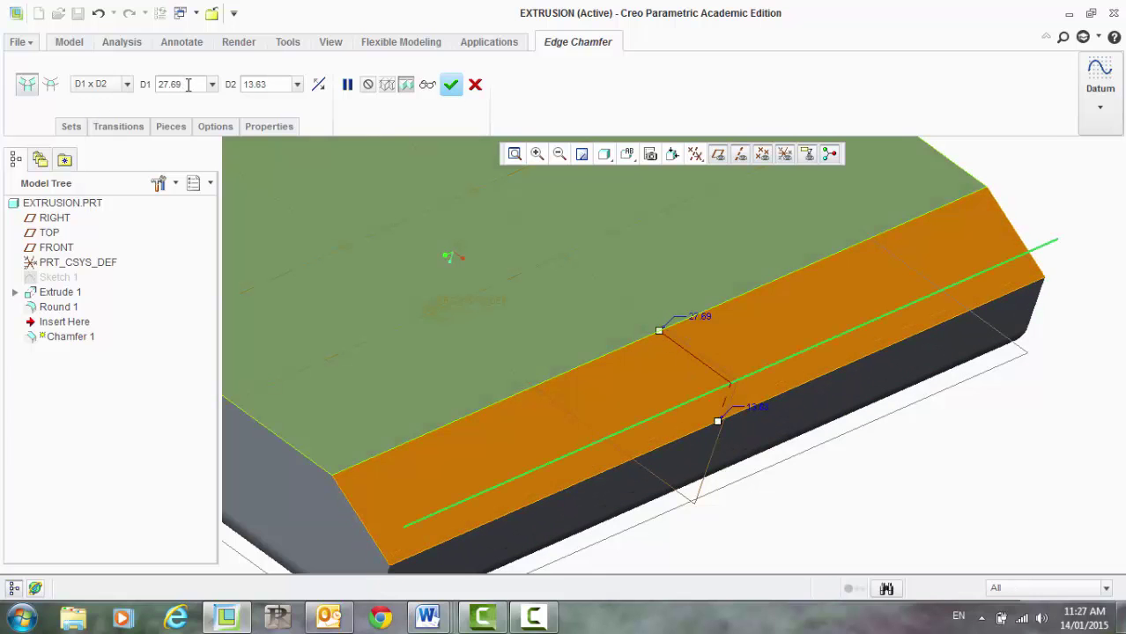
pyautogui.moveTo(187, 85); pyautogui.dragTo(117, 88)
# Step: Set the chamfer distances to D1 30 and D2 5
pyautogui.write('3')
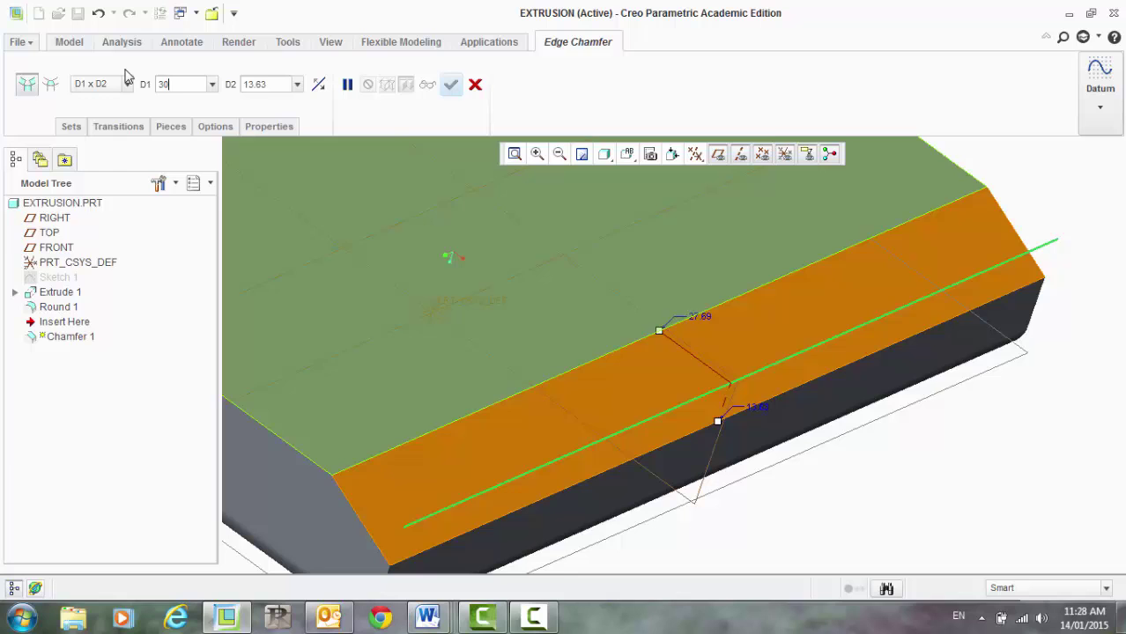
pyautogui.write('0')
pyautogui.press('Return')
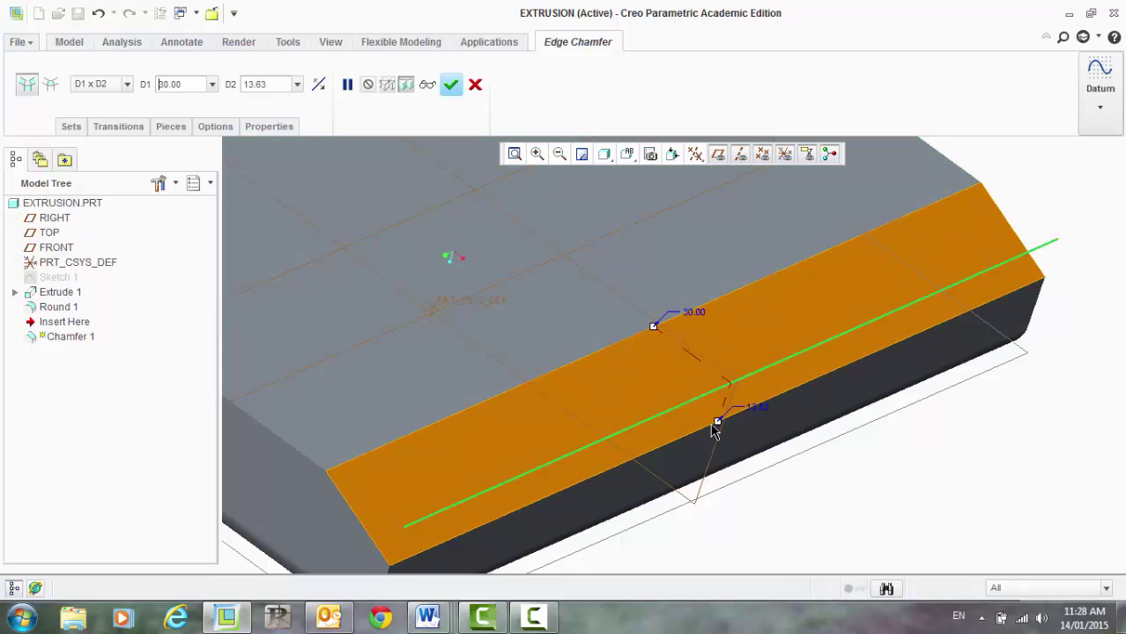
pyautogui.press('Tab')
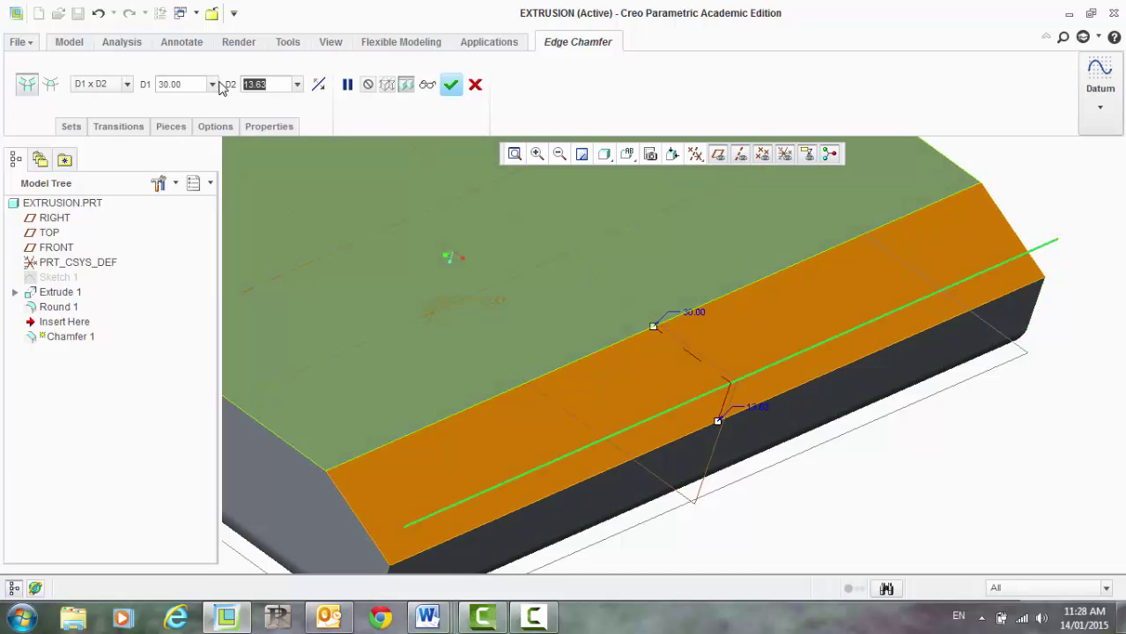
pyautogui.write('5')
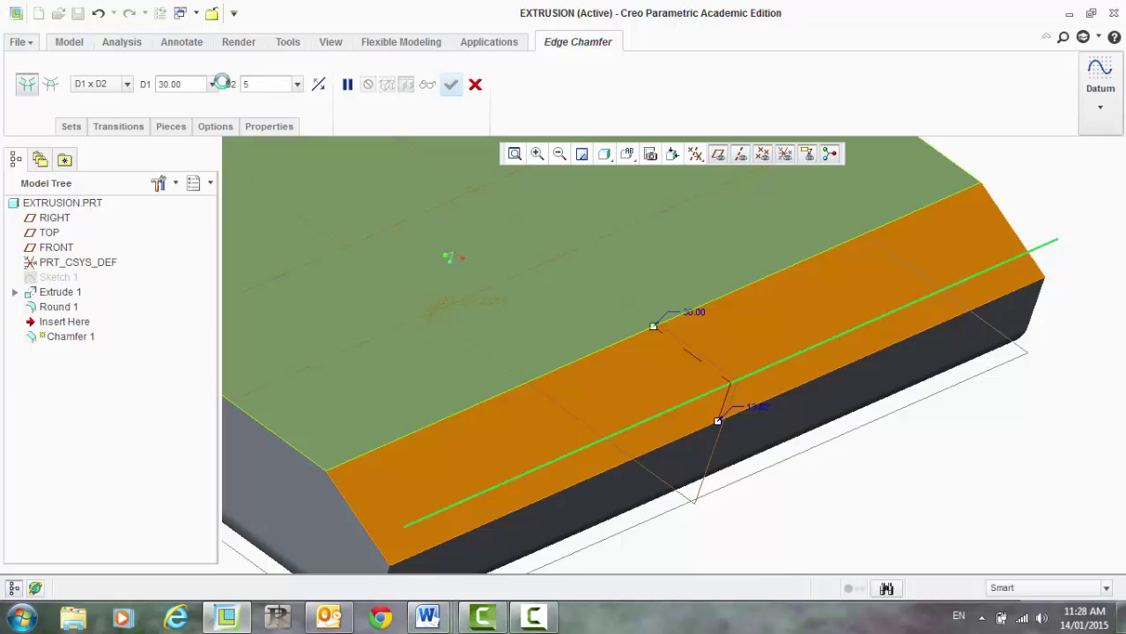
pyautogui.press('Return')
# Step: Widen the chamfer by dragging its side D2 and top D1 handles
pyautogui.scroll(-3, 490, 256)
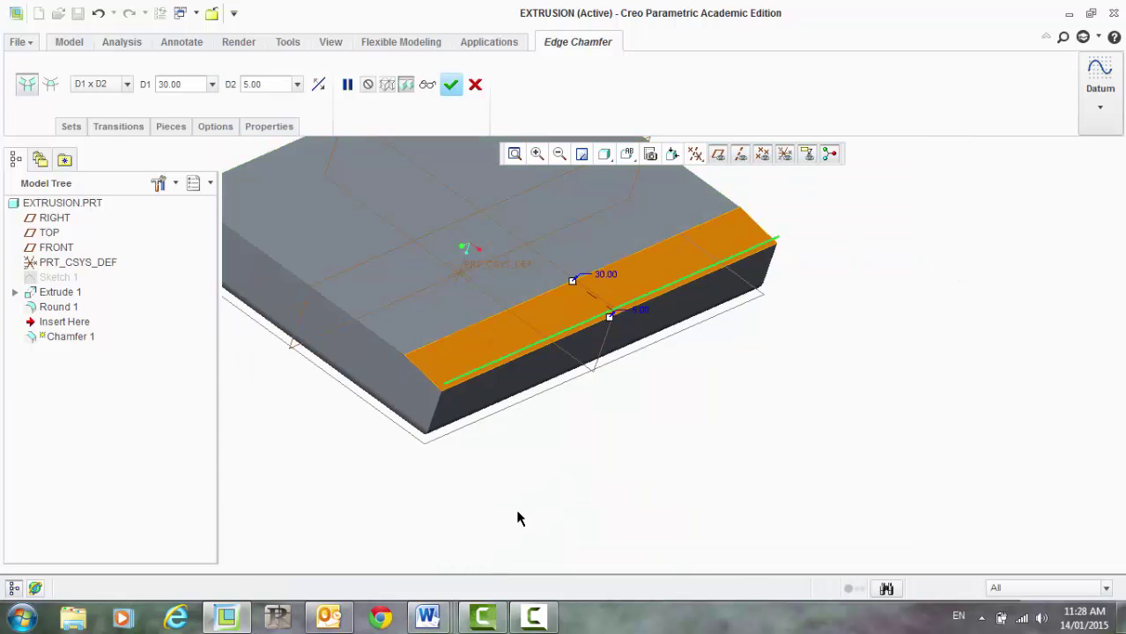
pyautogui.moveTo(519, 518); pyautogui.dragTo(543, 496, button='middle')
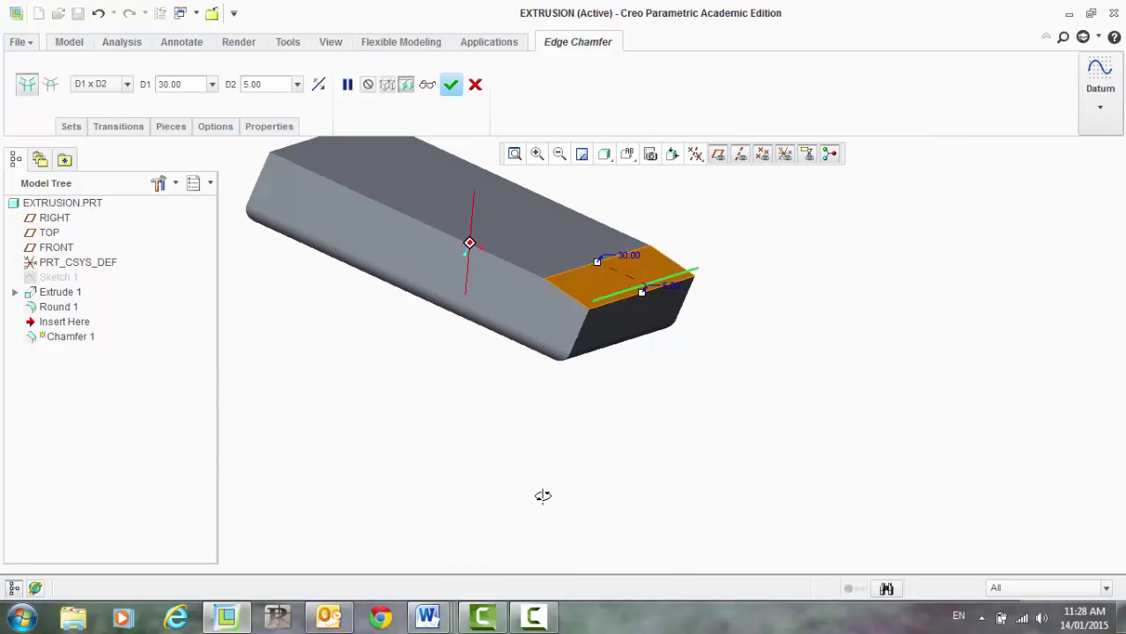
pyautogui.moveTo(642, 292); pyautogui.dragTo(633, 315)
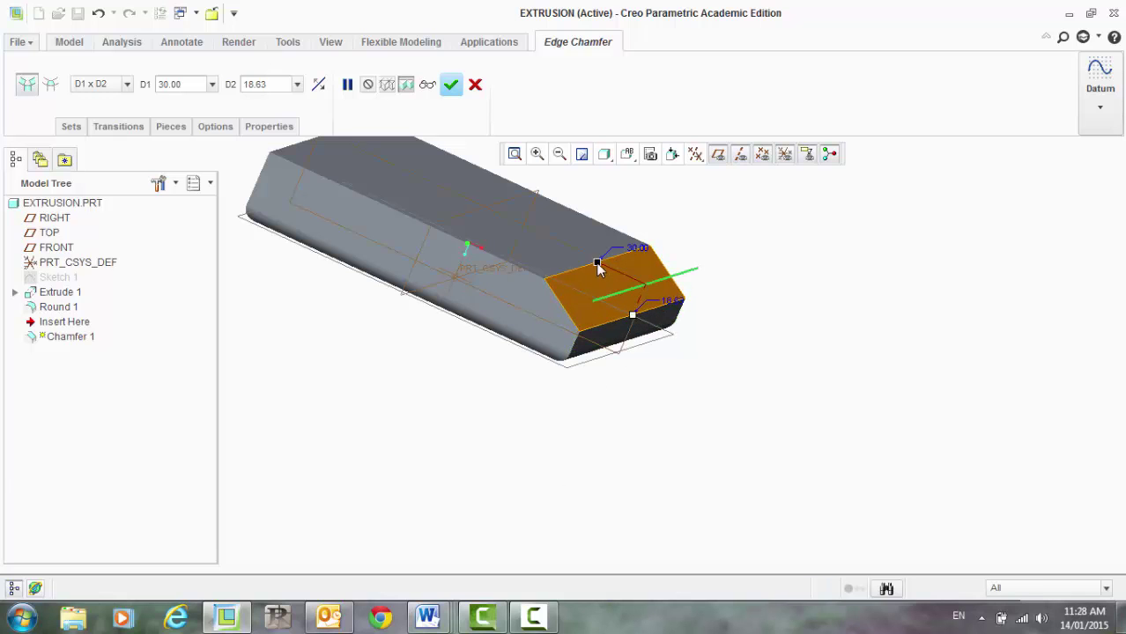
pyautogui.moveTo(597, 263); pyautogui.dragTo(566, 248)
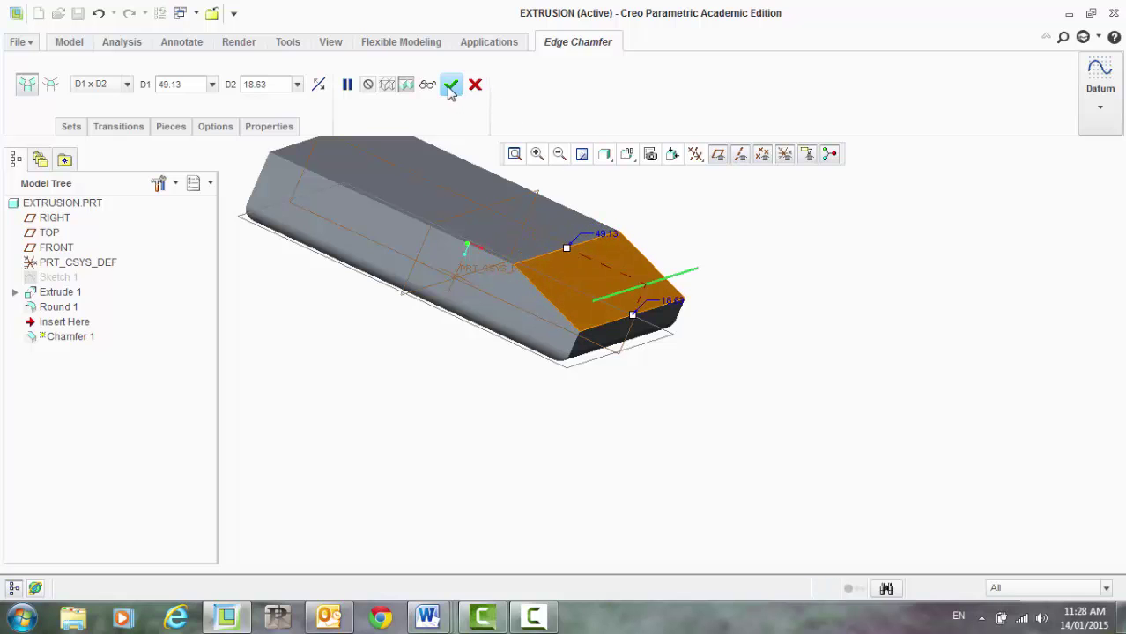
pyautogui.moveTo(758, 370); pyautogui.dragTo(806, 396, button='middle')
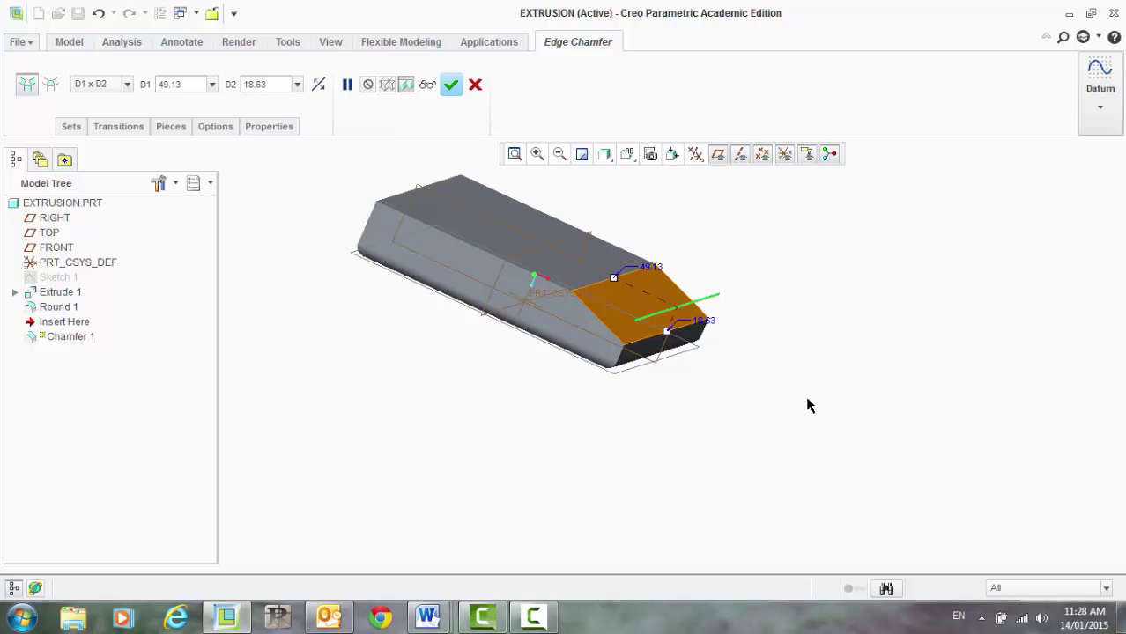
# Step: Enter final chamfer distances of D1 50 and D2 20
pyautogui.doubleClick(169, 83)
pyautogui.write('50')
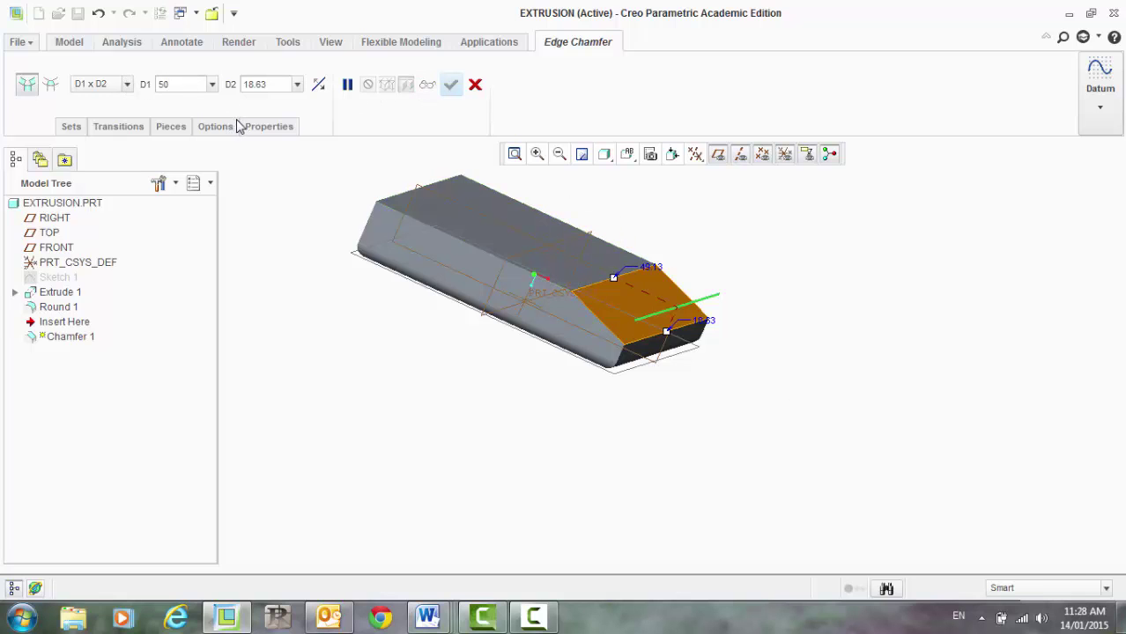
pyautogui.press('Tab')
pyautogui.write('2')
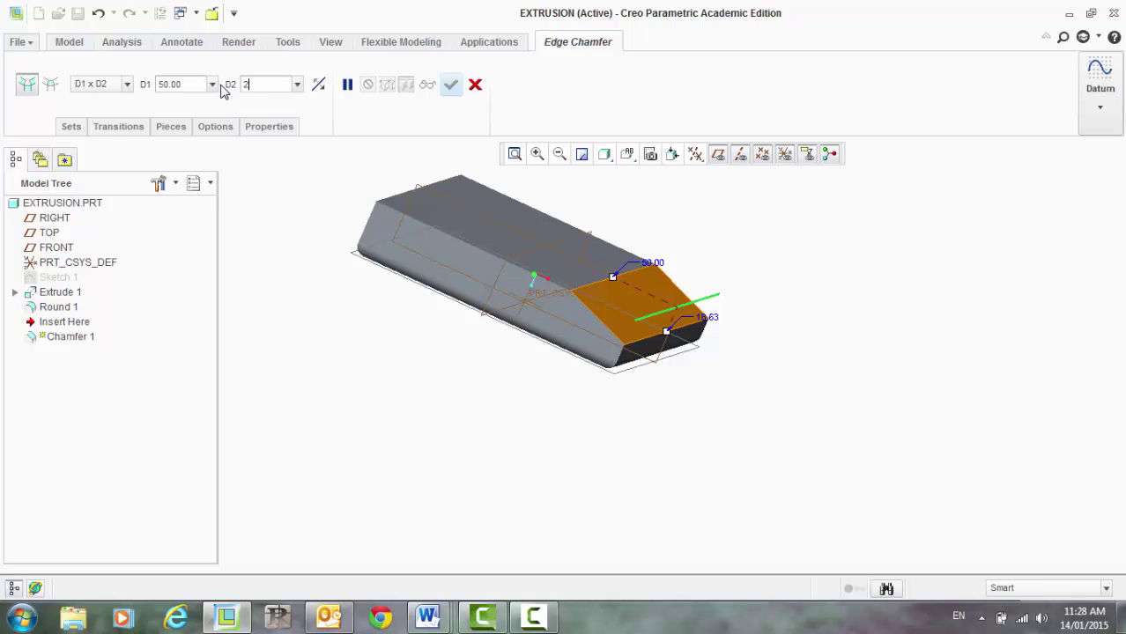
pyautogui.write('0')
pyautogui.press('Return')
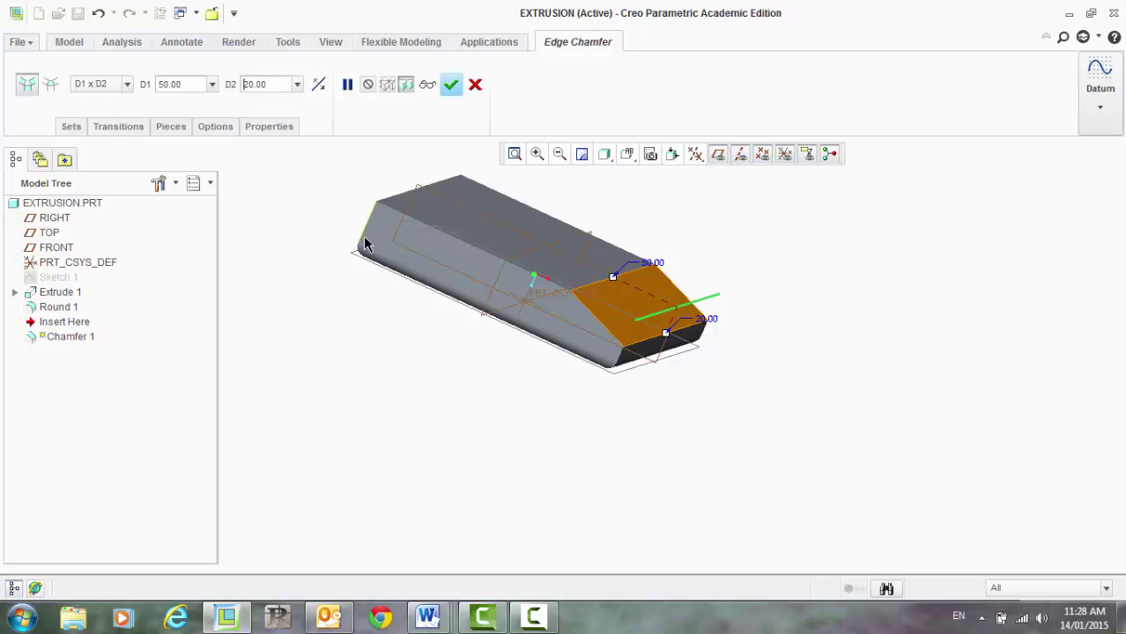
# Step: Finish Chamfer 1 at D1 50 by D2 20 and orbit to inspect the edge
pyautogui.click(454, 90)
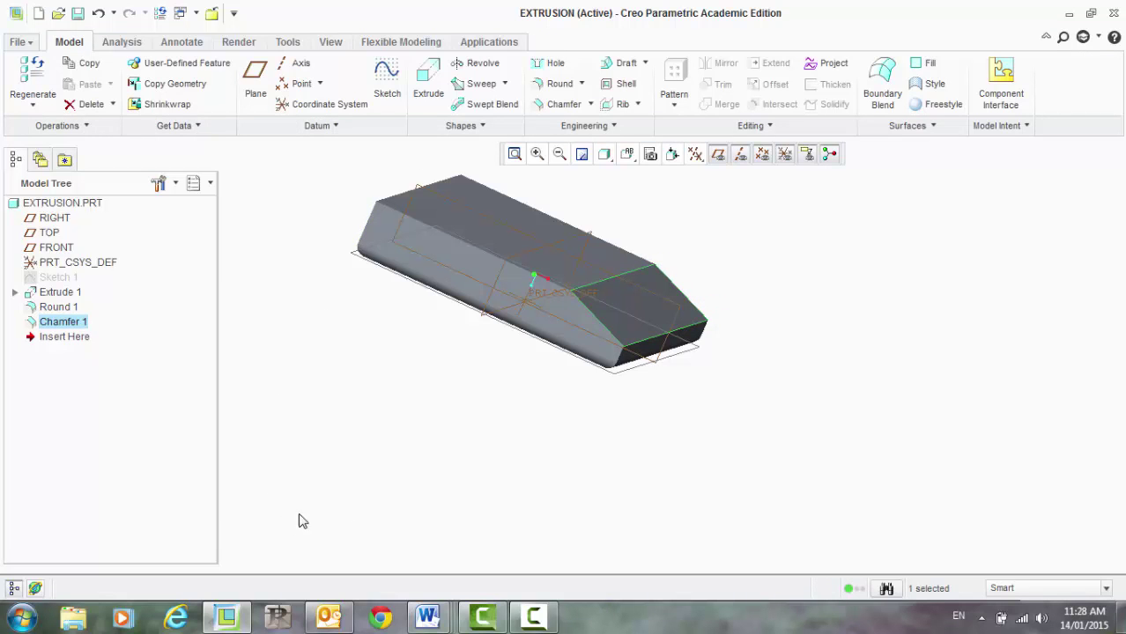
pyautogui.moveTo(418, 497); pyautogui.dragTo(406, 469, button='middle')
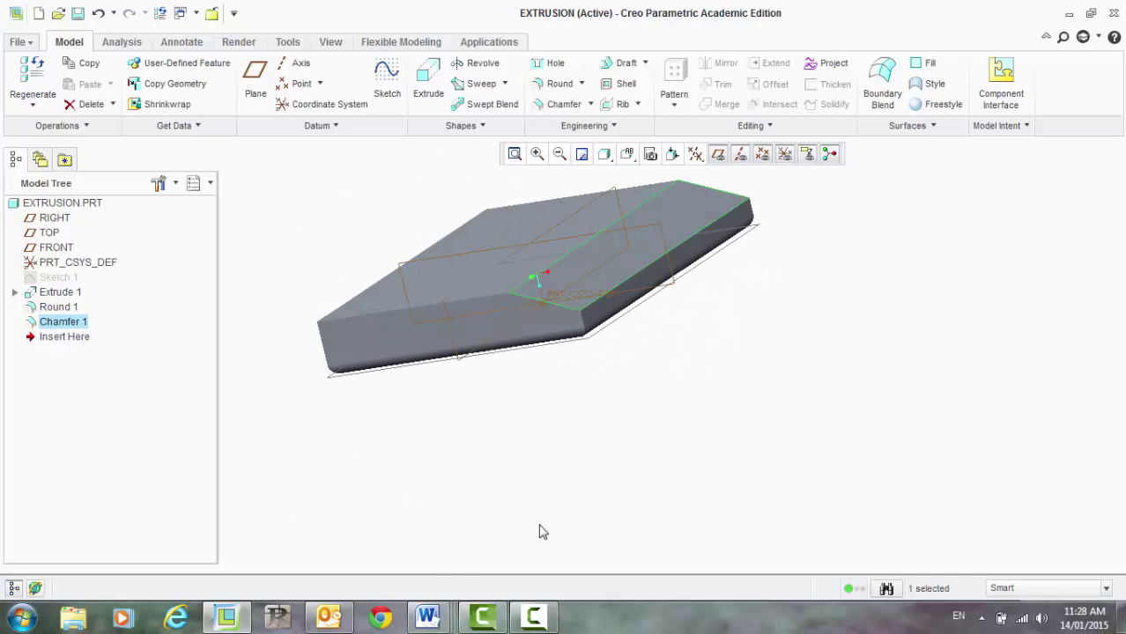